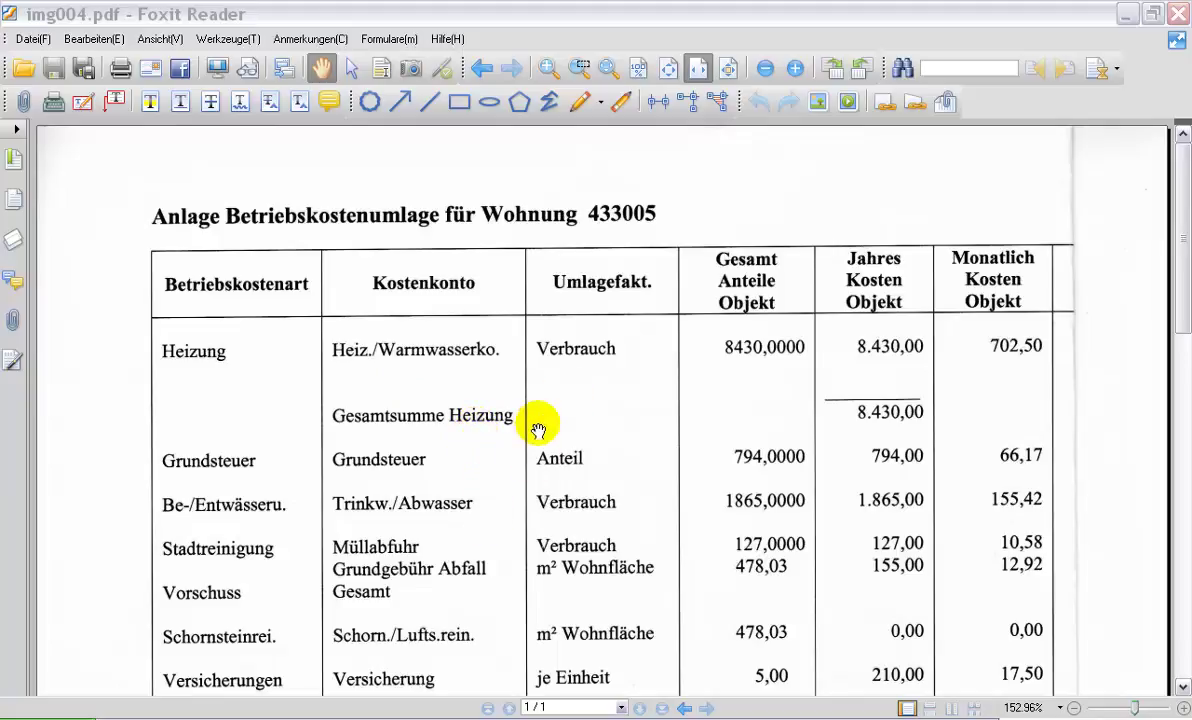
Step: Convert img004.pdf to an Excel workbook with the PDF converter and open img004(2).xlsx
{"action": "left_click", "coordinate": [474, 717]}
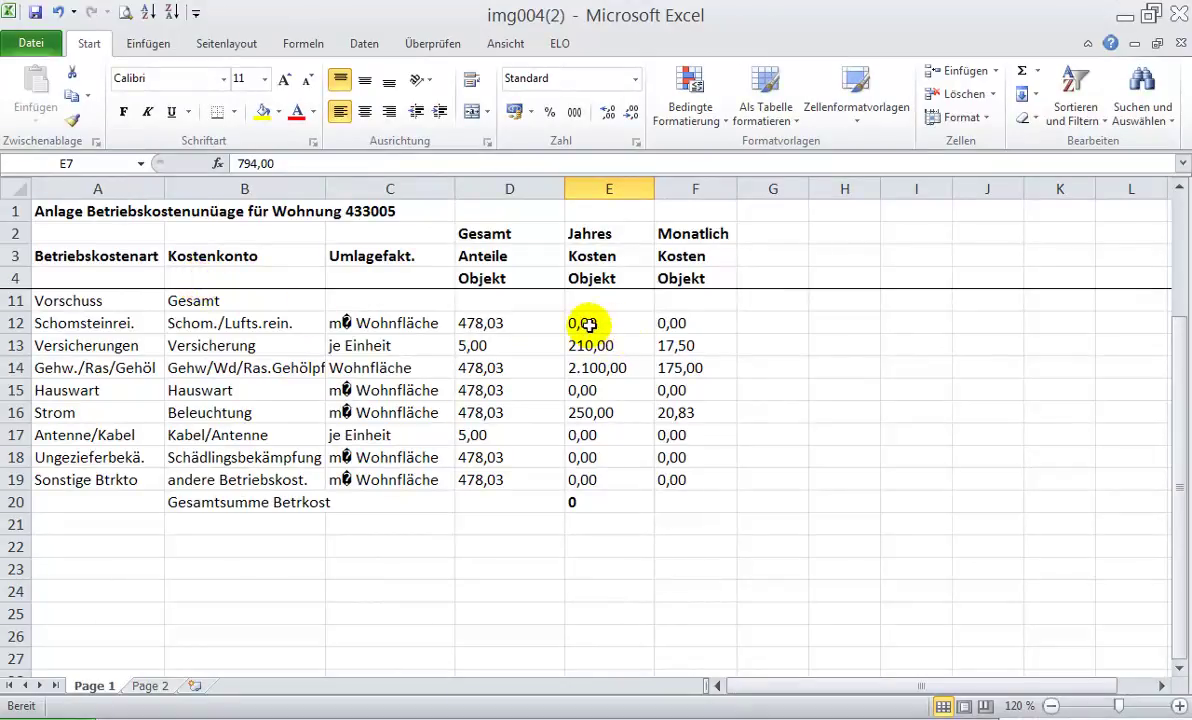
{"action": "mouse_move", "coordinate": [587, 324]}
{"action": "left_mouse_down"}
{"action": "mouse_move", "coordinate": [677, 453]}
{"action": "mouse_move", "coordinate": [677, 479]}
{"action": "left_mouse_up"}
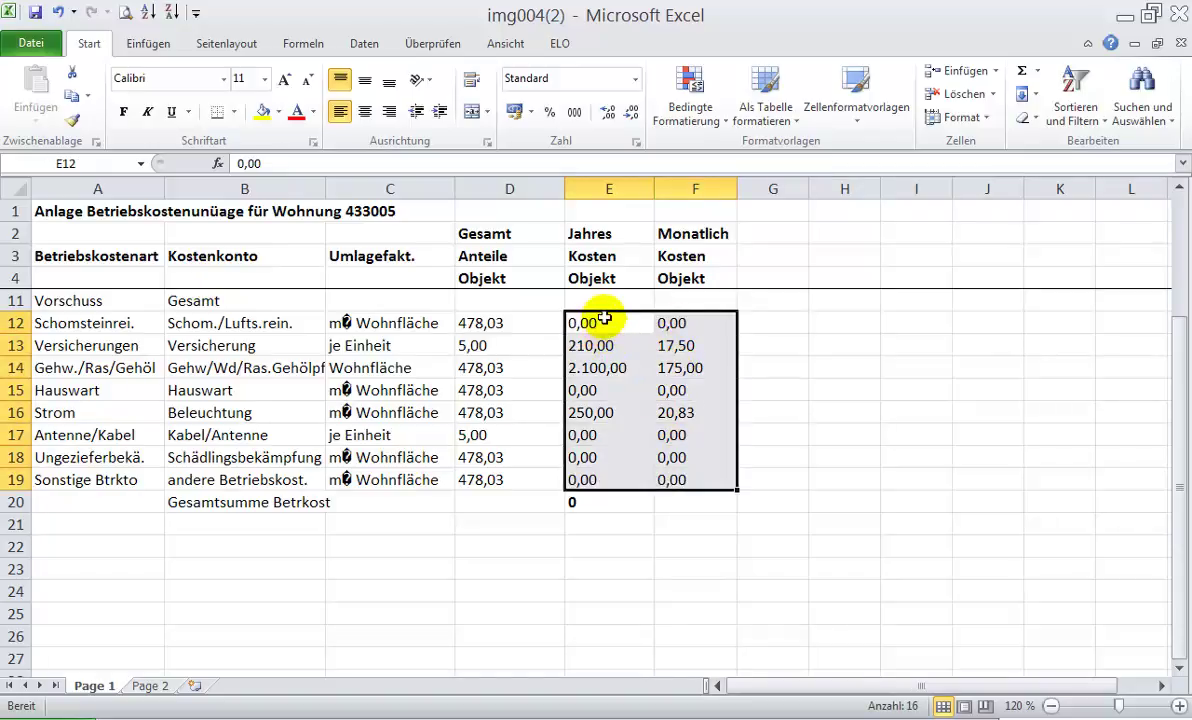
{"action": "left_click", "coordinate": [587, 503]}
{"action": "double_click", "coordinate": [587, 503]}
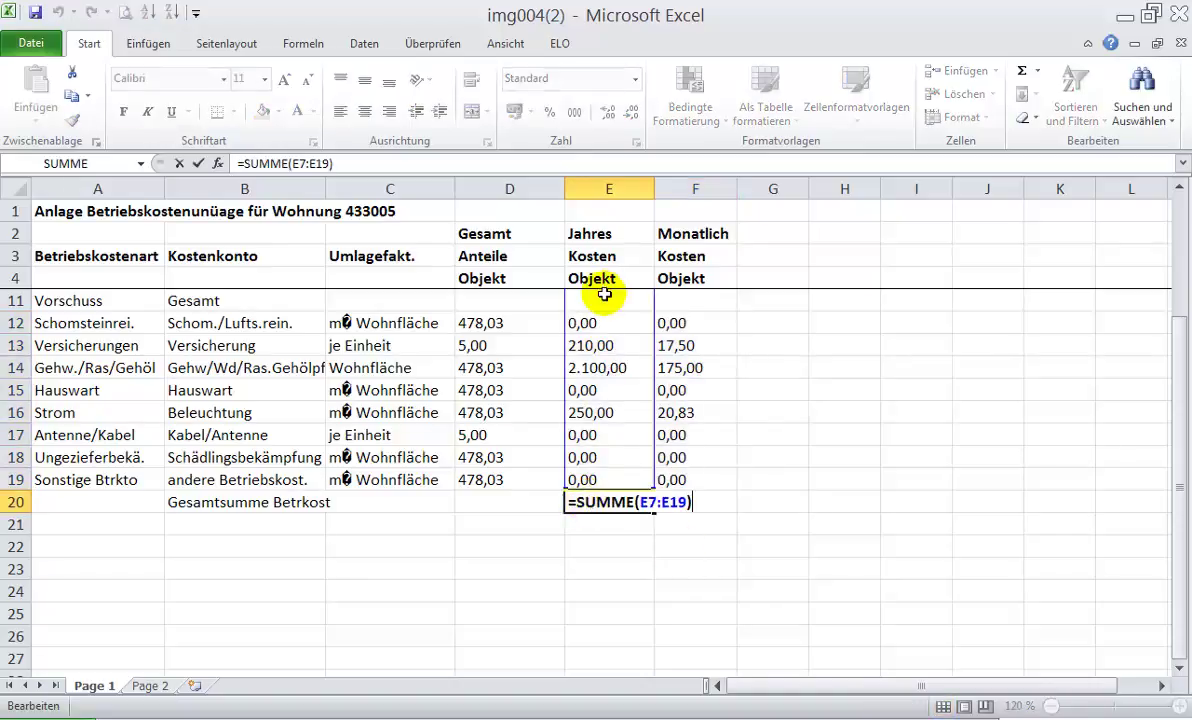
{"action": "left_click", "coordinate": [591, 499]}
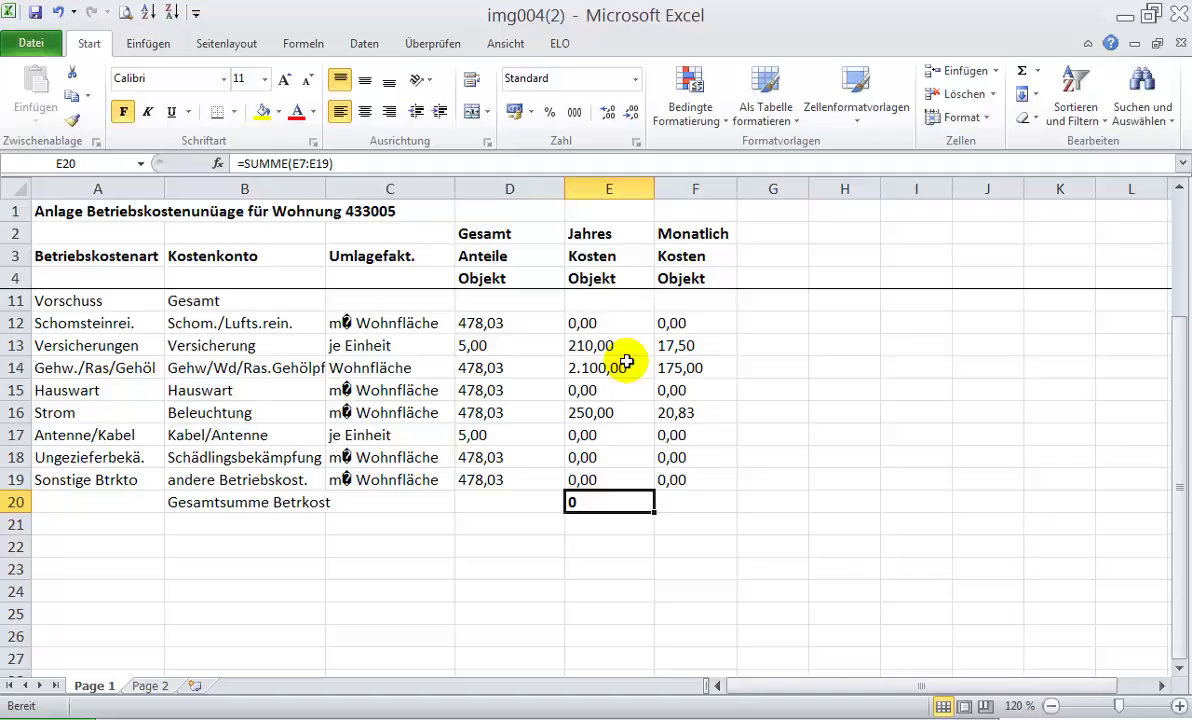
Step: Turn the text costs in E12:F19 into numbers by paste-special adding empty cell G20, so E20 totals 2560
{"action": "left_click", "coordinate": [778, 501]}
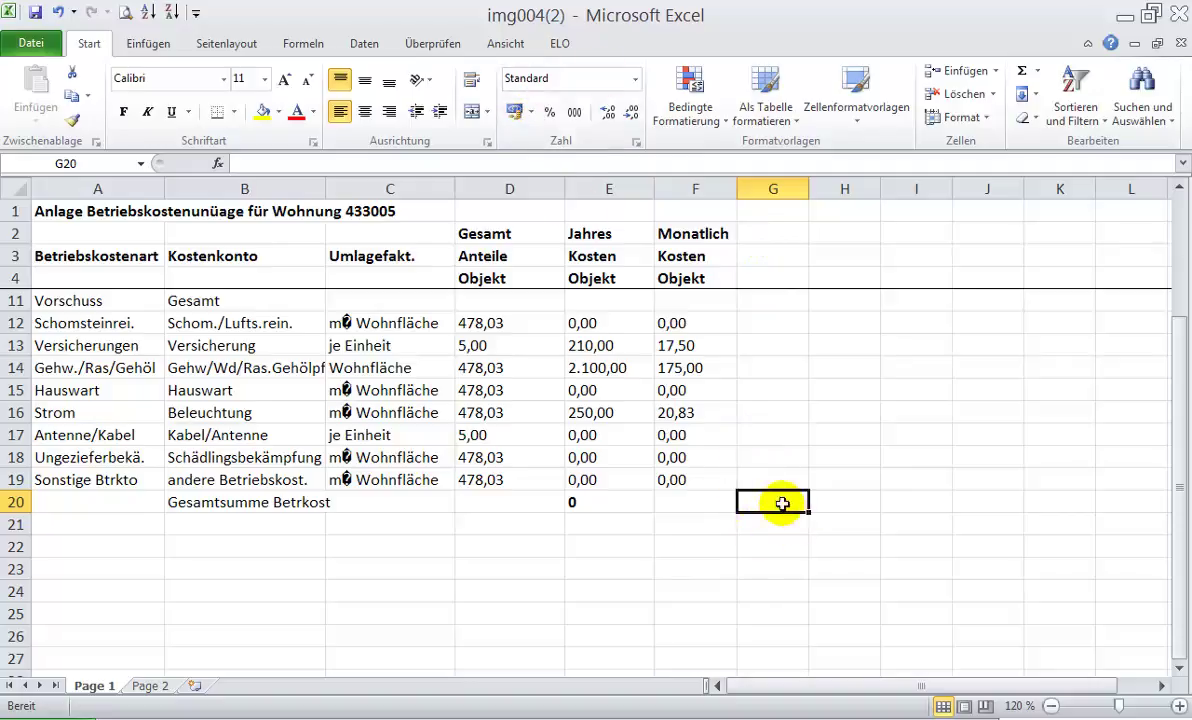
{"action": "left_click", "coordinate": [72, 96]}
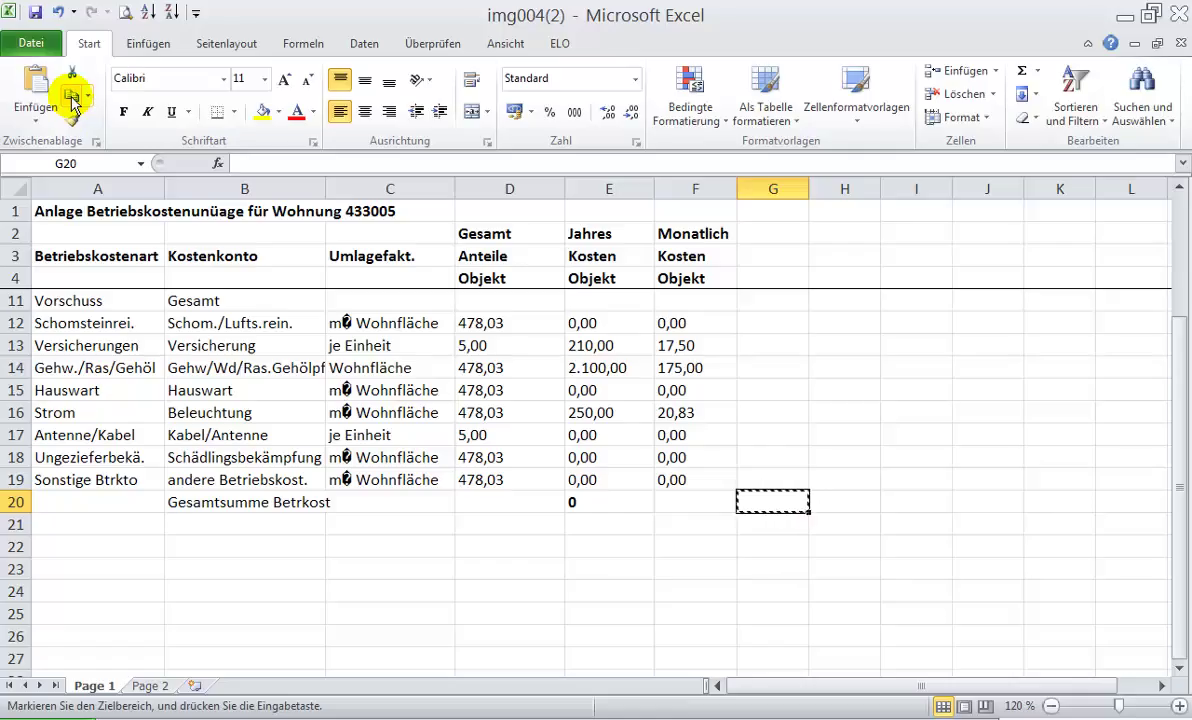
{"action": "mouse_move", "coordinate": [576, 321]}
{"action": "left_mouse_down"}
{"action": "mouse_move", "coordinate": [689, 385]}
{"action": "mouse_move", "coordinate": [689, 473]}
{"action": "left_mouse_up"}
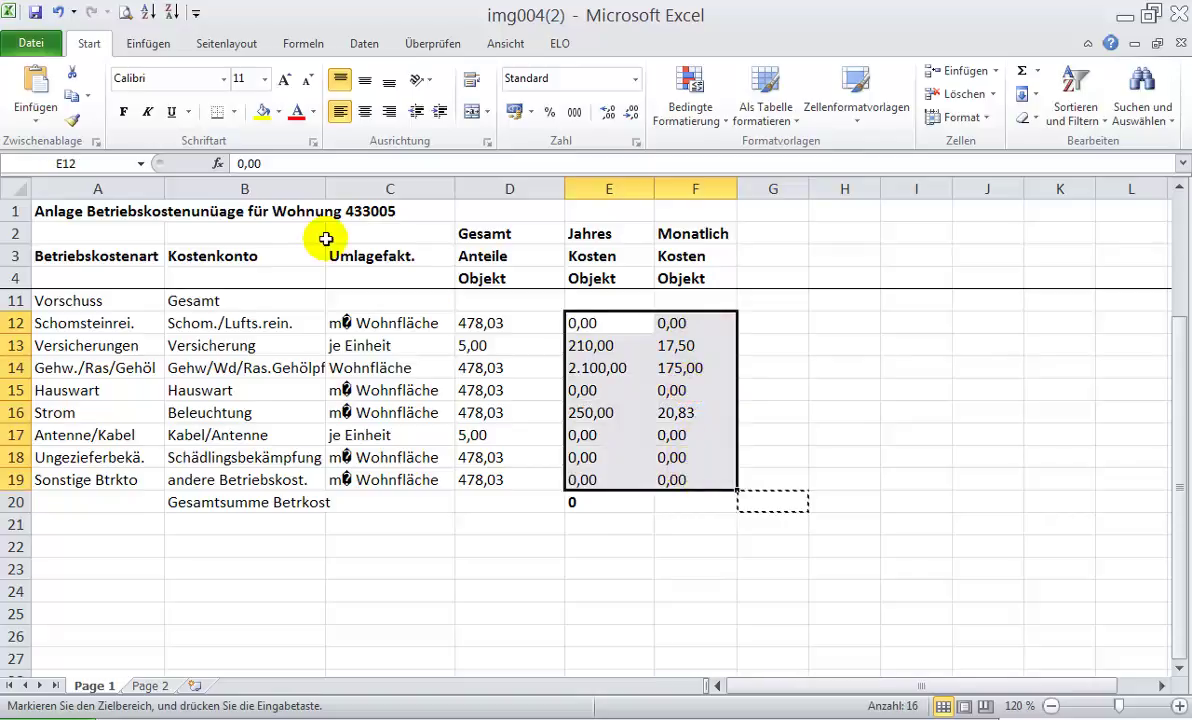
{"action": "left_click", "coordinate": [35, 112]}
{"action": "left_click", "coordinate": [78, 334]}
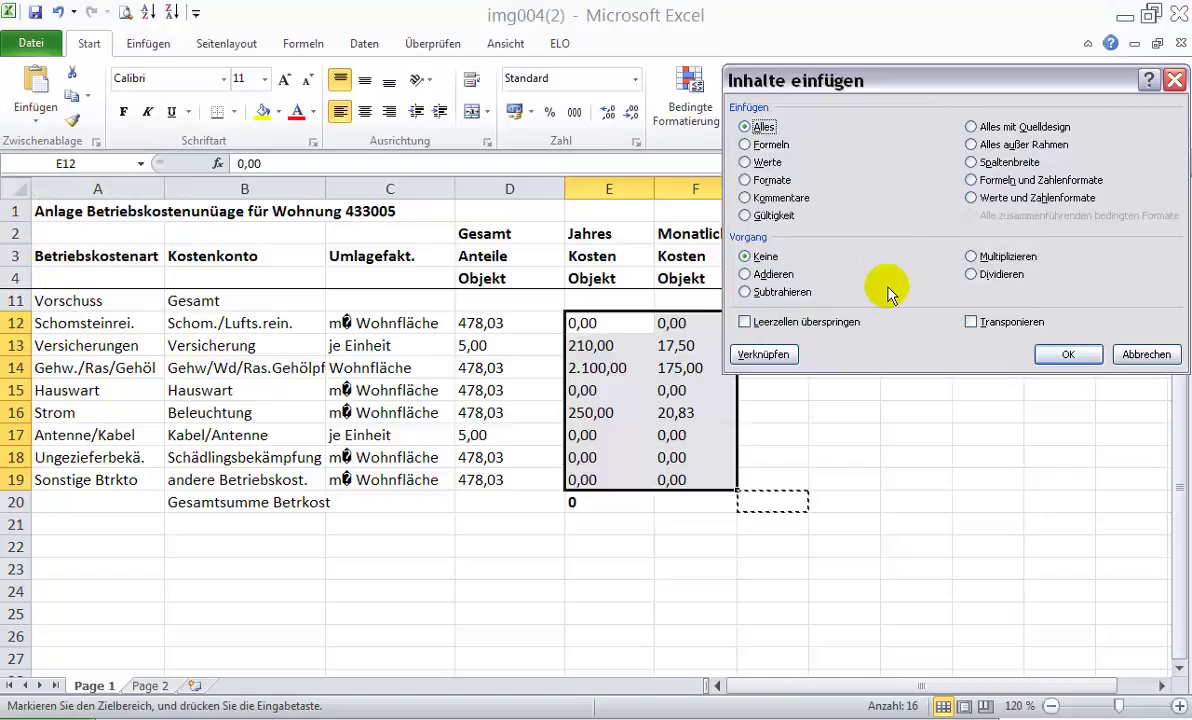
{"action": "left_click", "coordinate": [745, 273]}
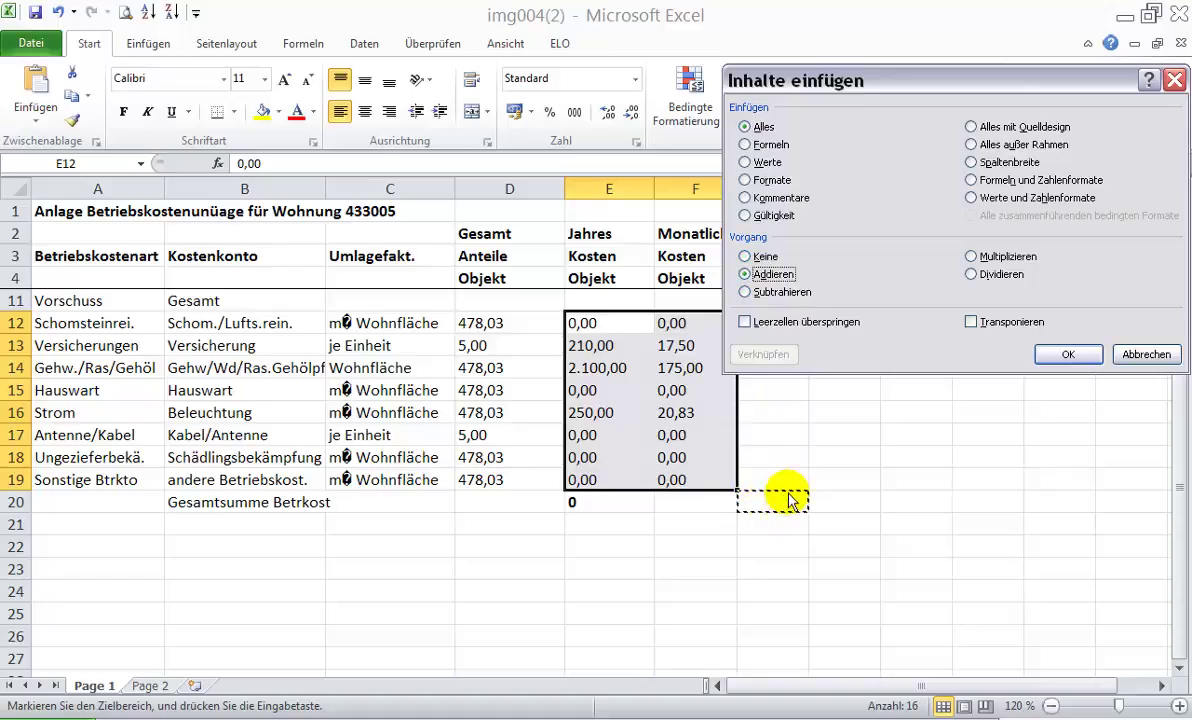
{"action": "left_click", "coordinate": [1075, 353]}
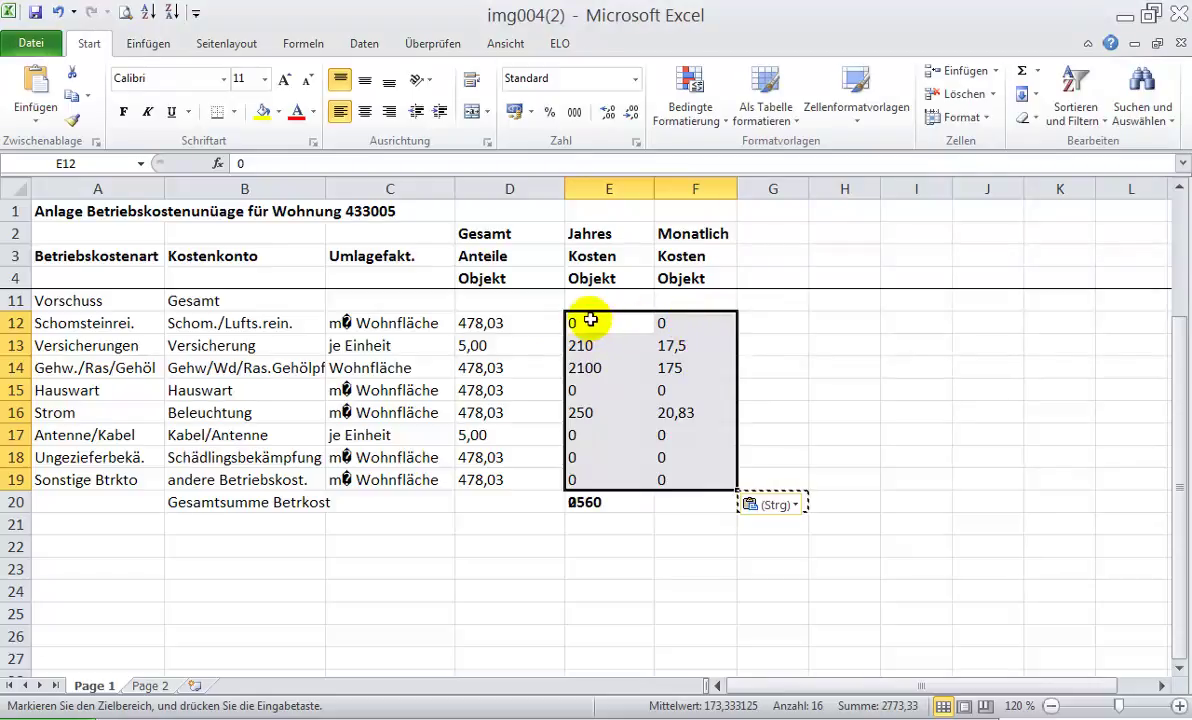
Step: Format E12:F20 with thousands separators and right alignment so the E20 total reads 2.560,00
{"action": "left_click_drag", "start_coordinate": [592, 318], "coordinate": [672, 492]}
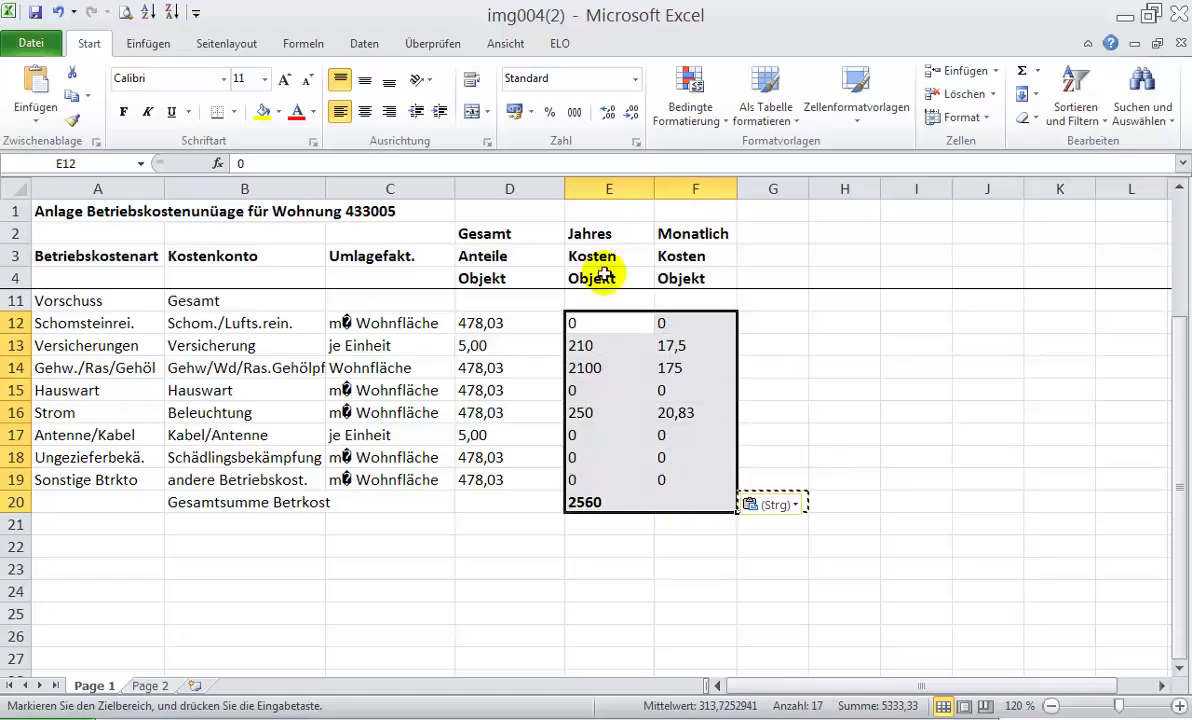
{"action": "left_click", "coordinate": [636, 142]}
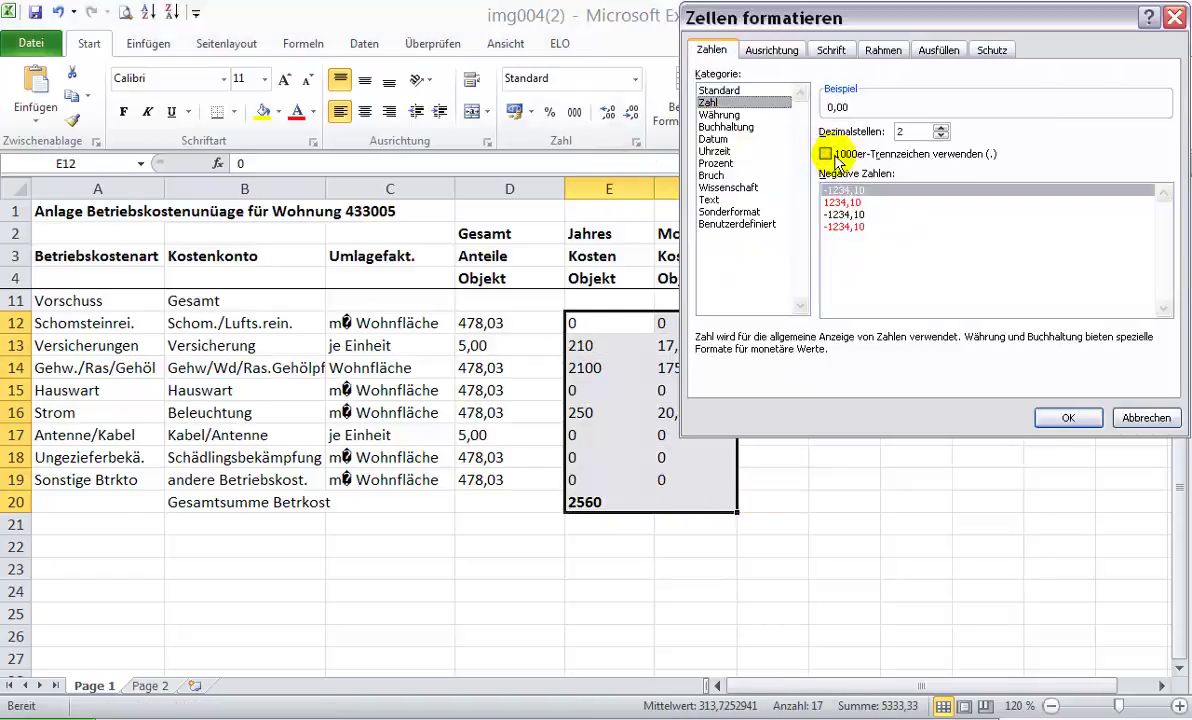
{"action": "left_click", "coordinate": [825, 154]}
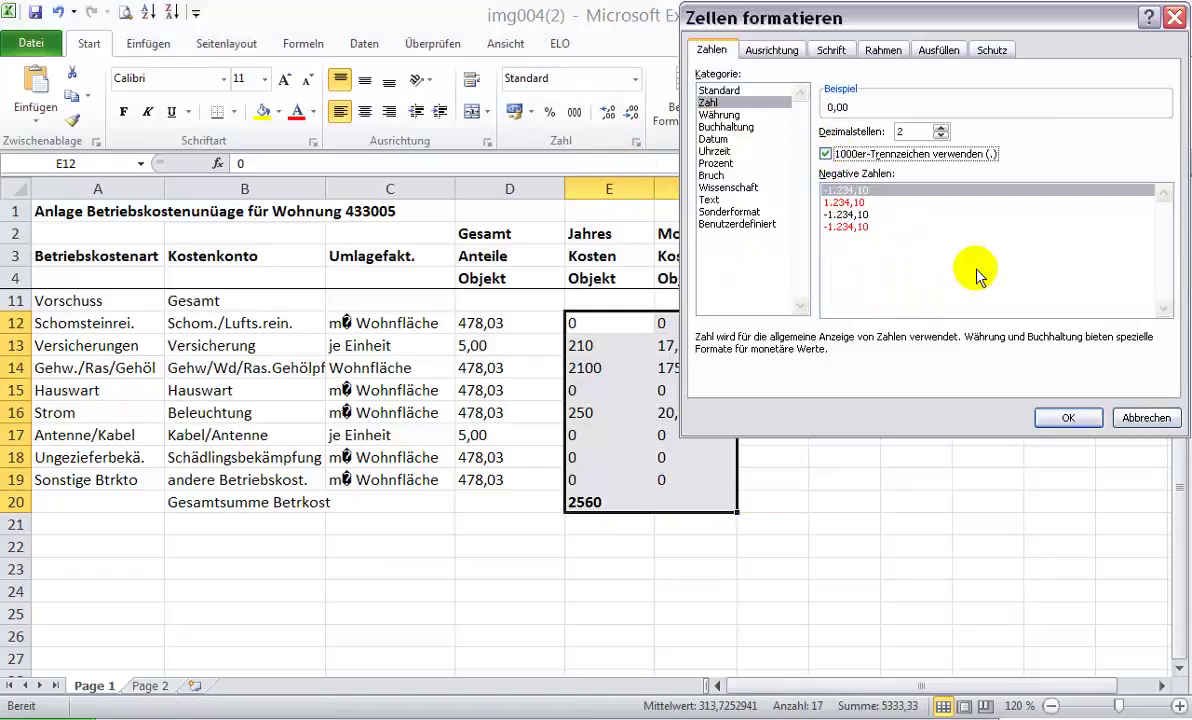
{"action": "left_click", "coordinate": [1066, 418]}
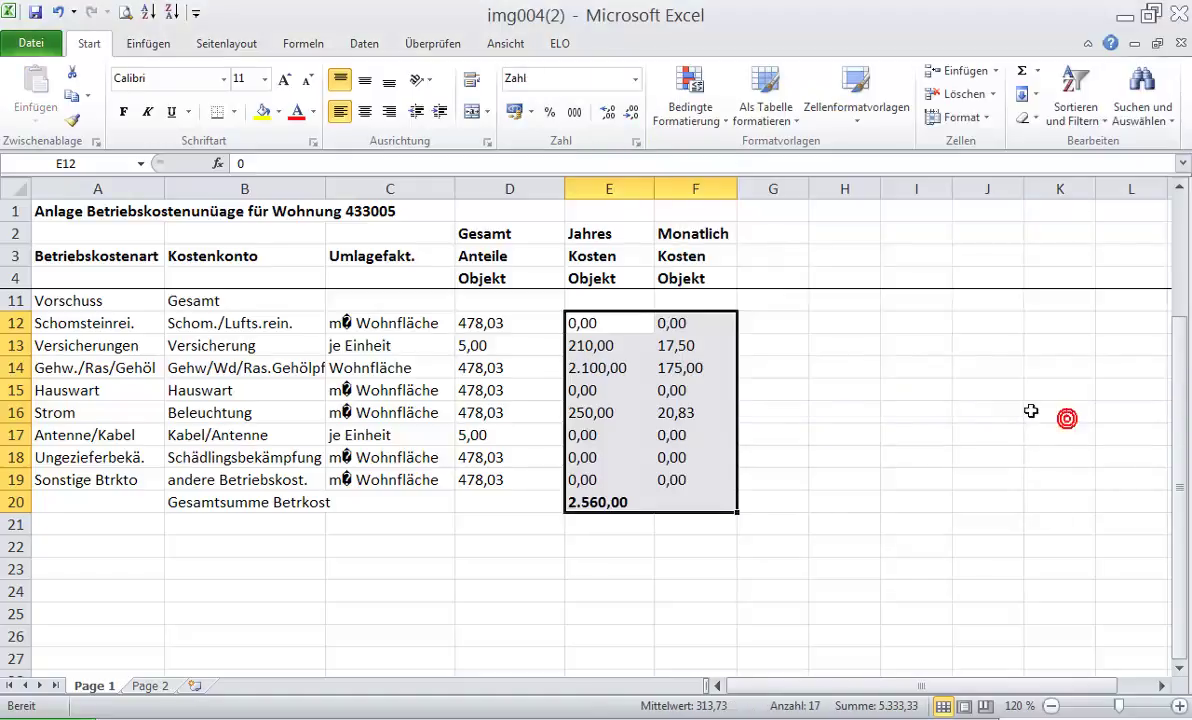
{"action": "left_click", "coordinate": [389, 111]}
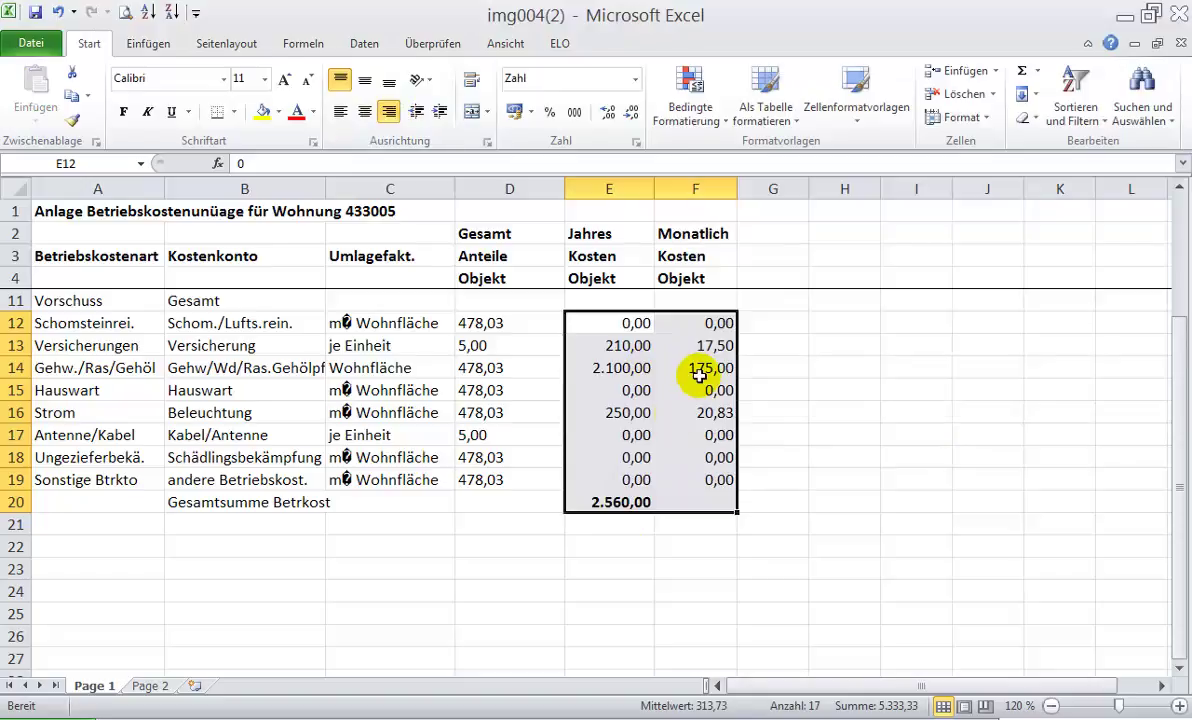
{"action": "left_click", "coordinate": [613, 503]}
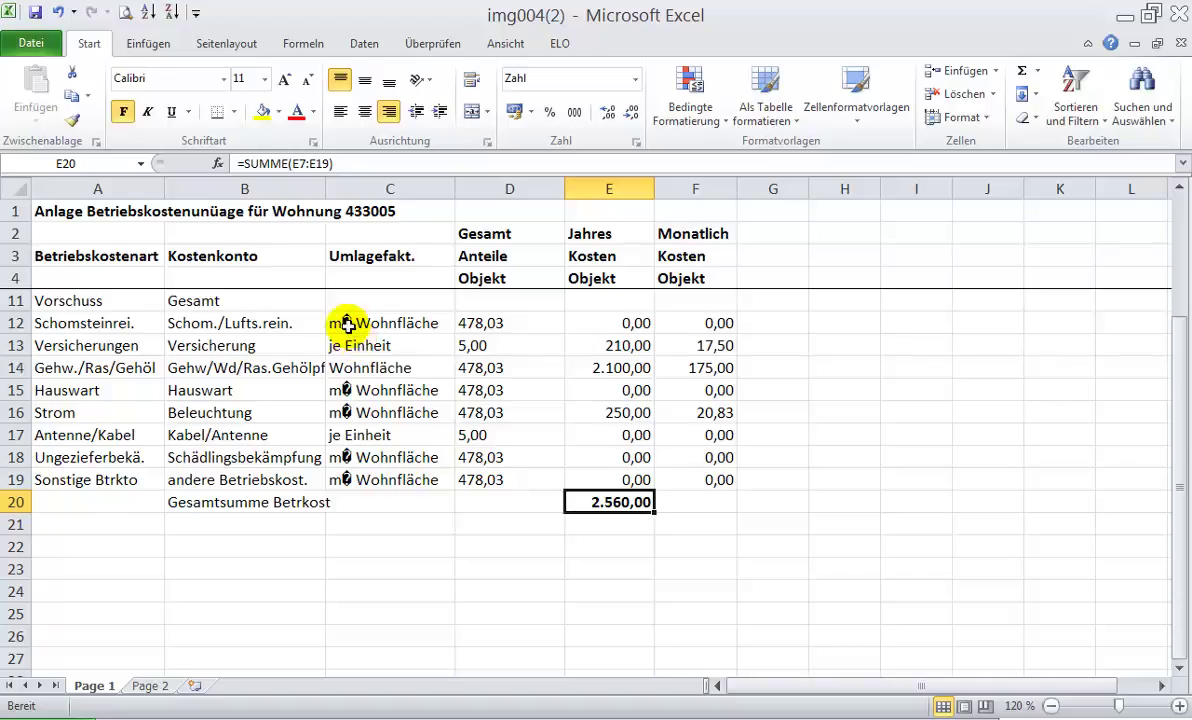
Step: Copy the garbled character after 'm' in C12's text, then select C12:C19
{"action": "left_click", "coordinate": [338, 318]}
{"action": "left_click", "coordinate": [251, 163]}
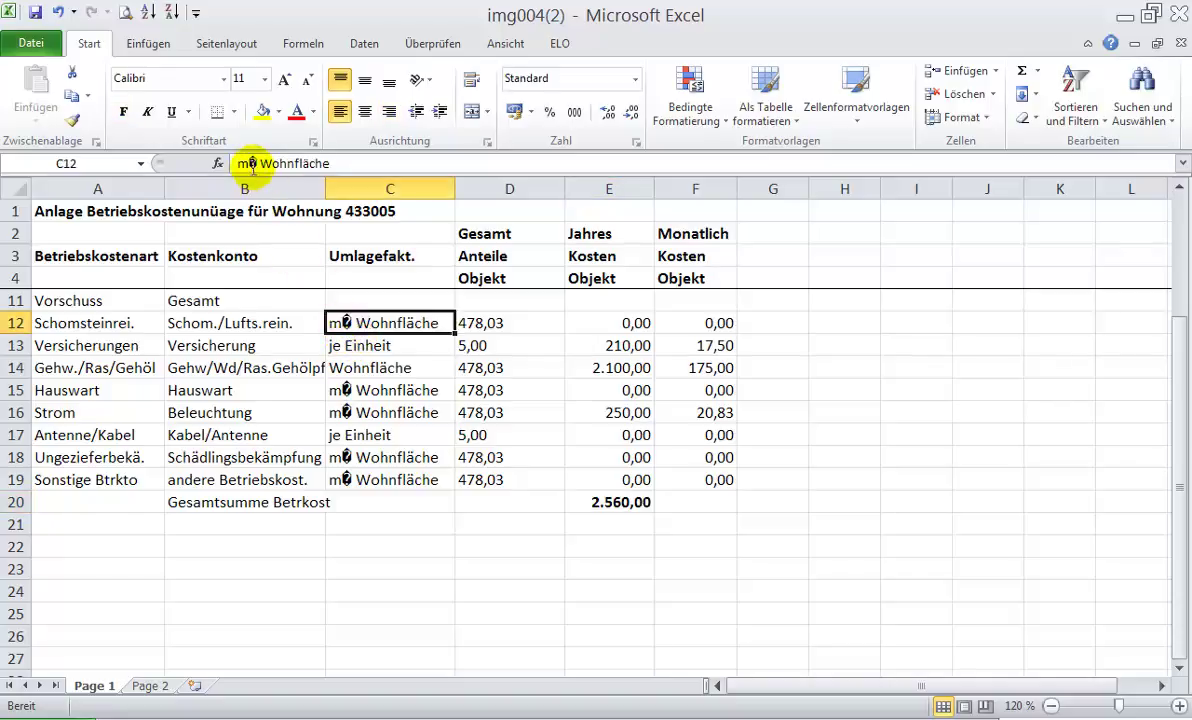
{"action": "left_click", "coordinate": [251, 163]}
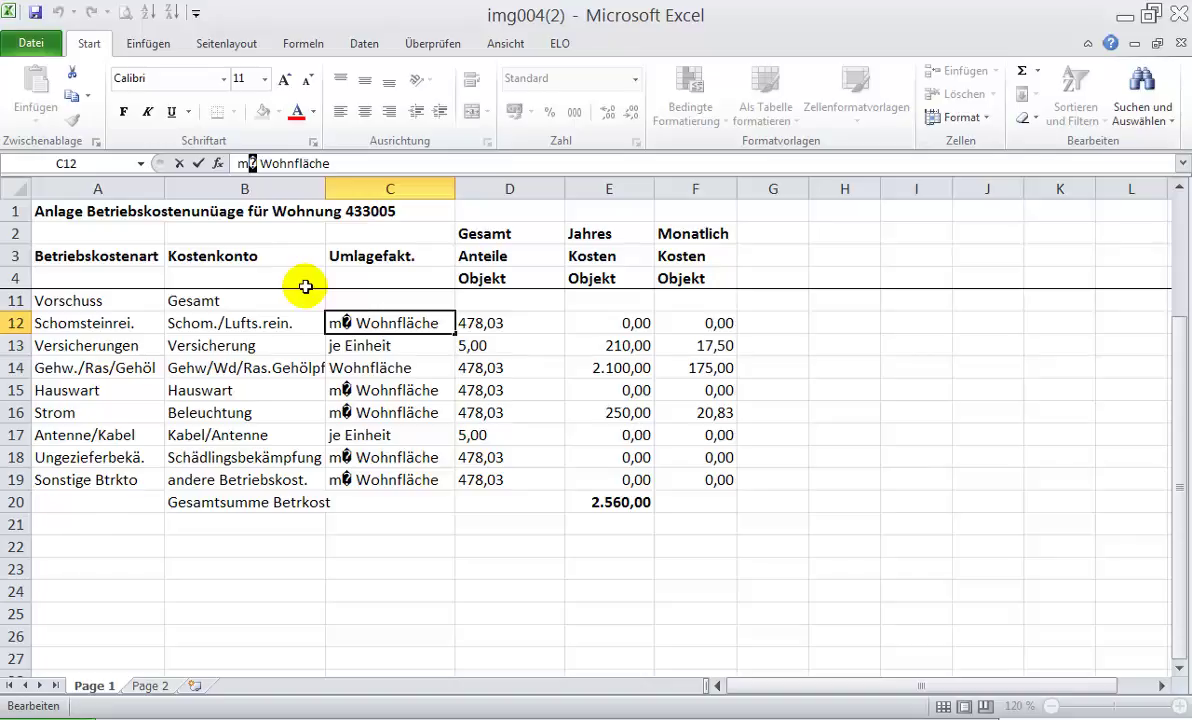
{"action": "key", "text": "ctrl+c"}
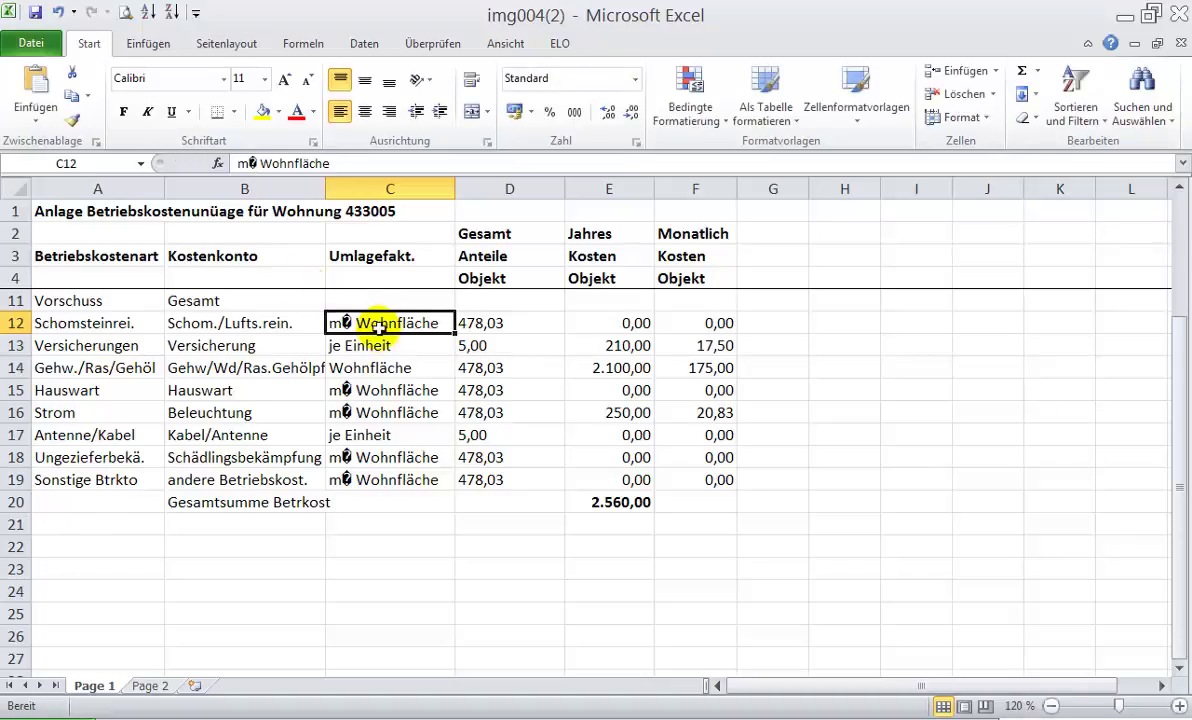
{"action": "left_click_drag", "start_coordinate": [352, 322], "coordinate": [378, 479]}
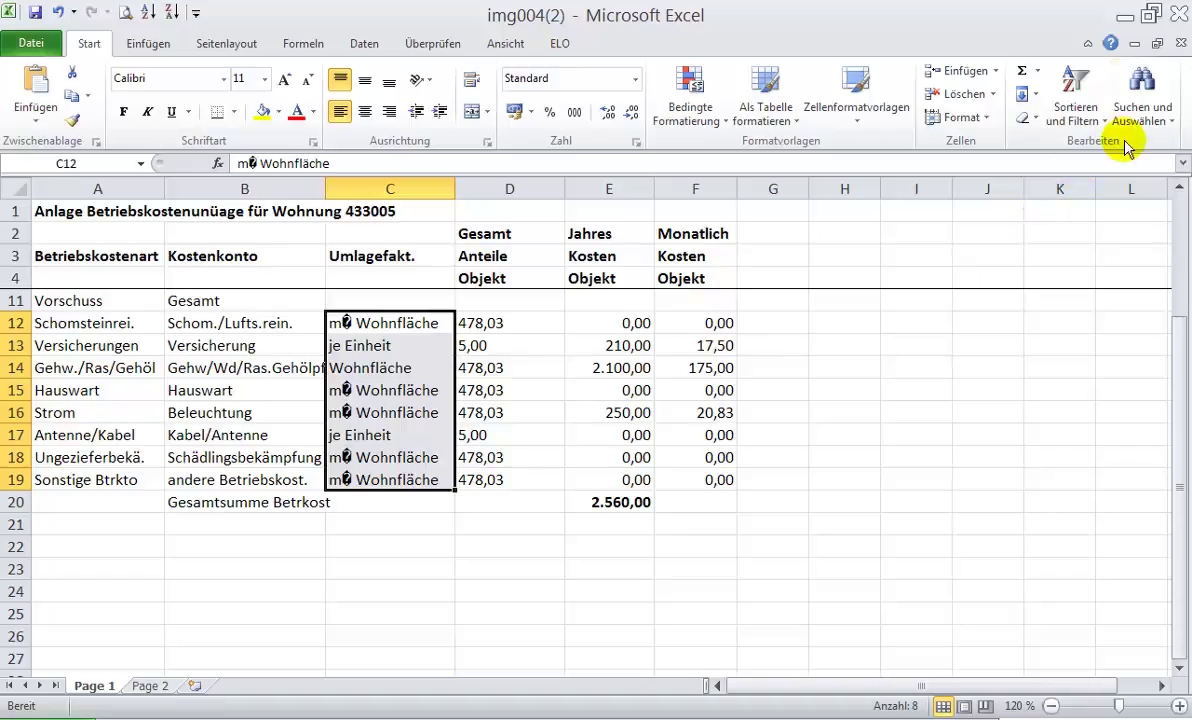
Step: Replace the garbled symbol with 2 in C12:C19, fixing five 'm2 Wohnfläche' entries
{"action": "left_click", "coordinate": [1141, 106]}
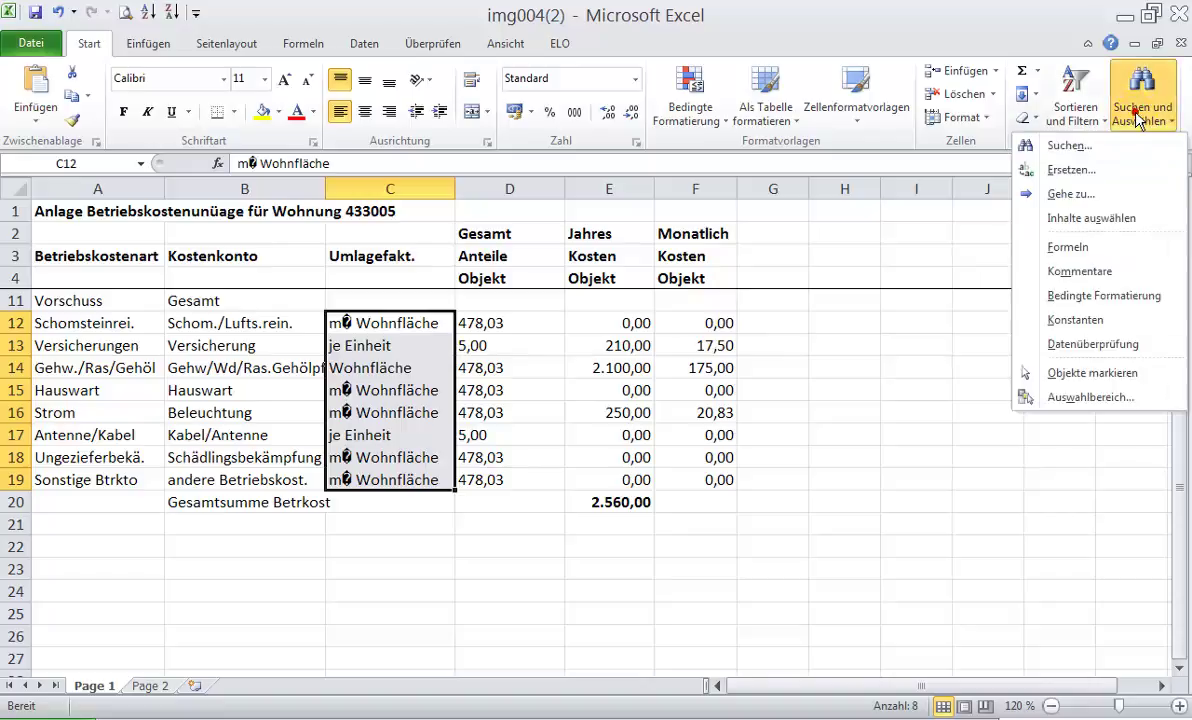
{"action": "left_click", "coordinate": [1077, 171]}
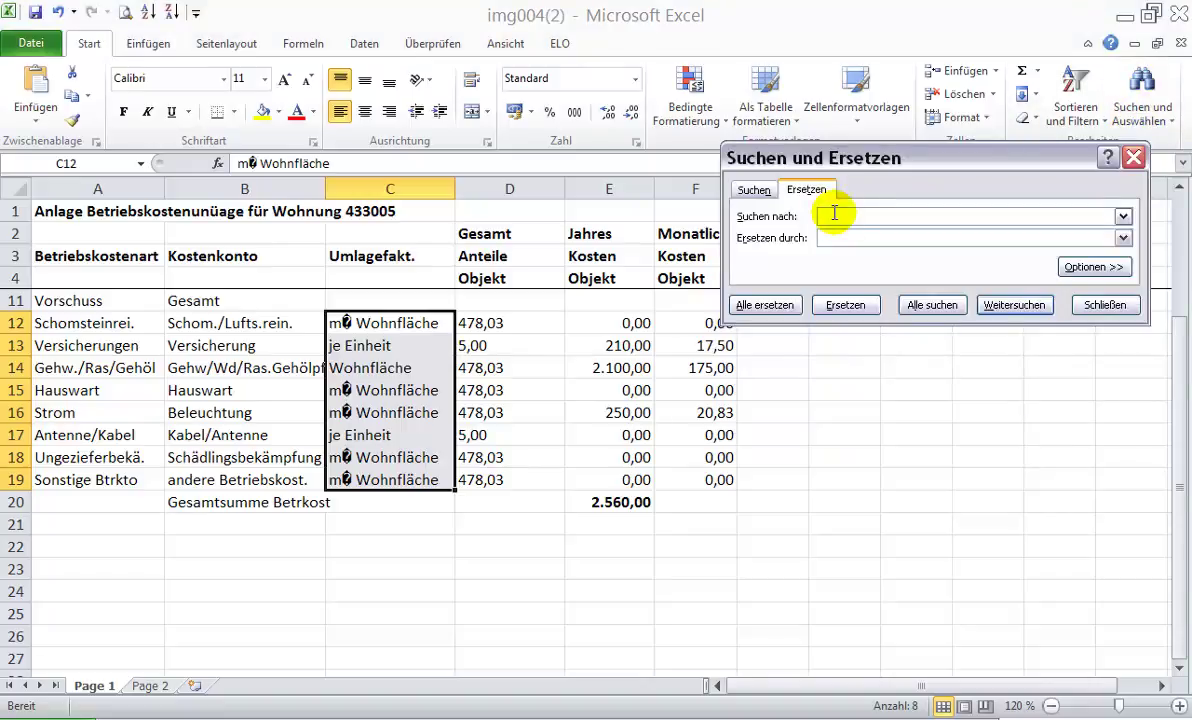
{"action": "type", "text": "�"}
{"action": "left_click", "coordinate": [821, 236]}
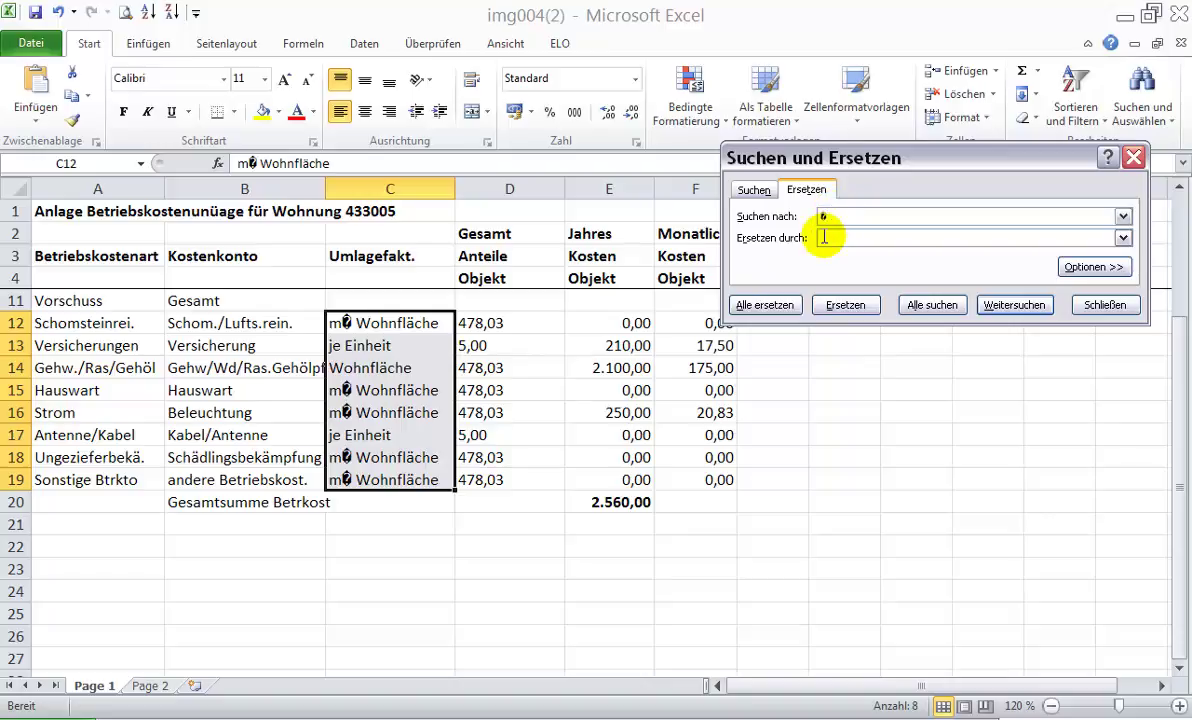
{"action": "type", "text": "2"}
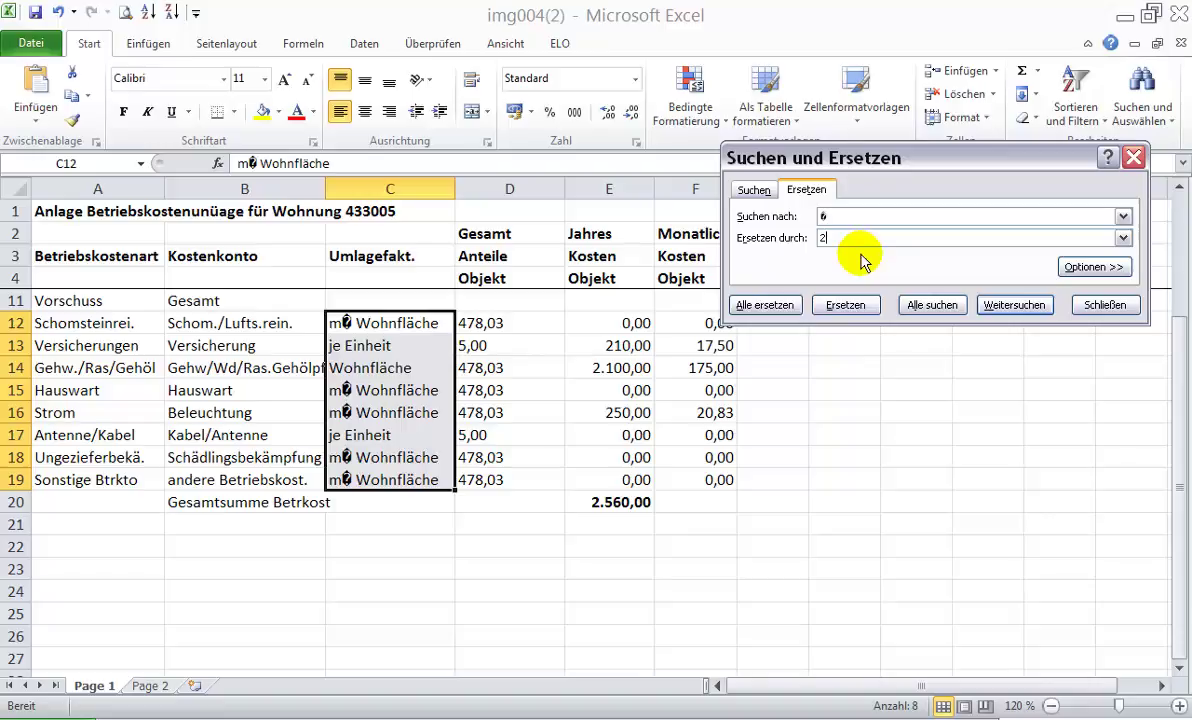
{"action": "left_click", "coordinate": [770, 306]}
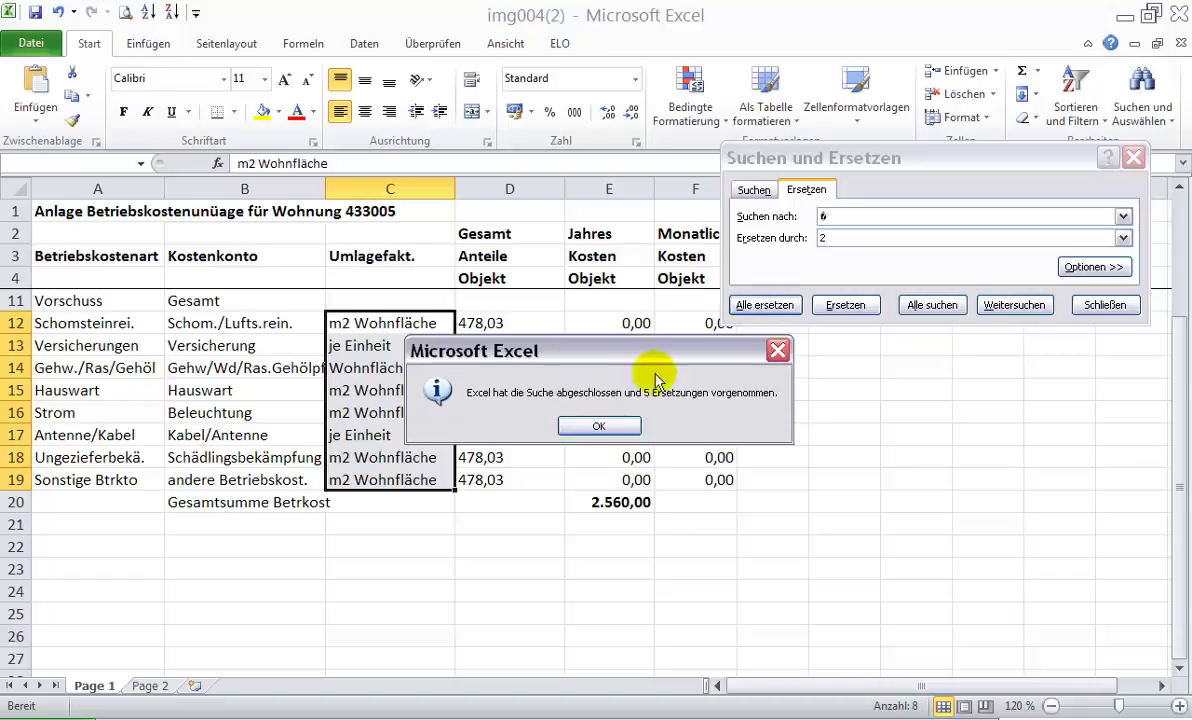
{"action": "left_click", "coordinate": [603, 425]}
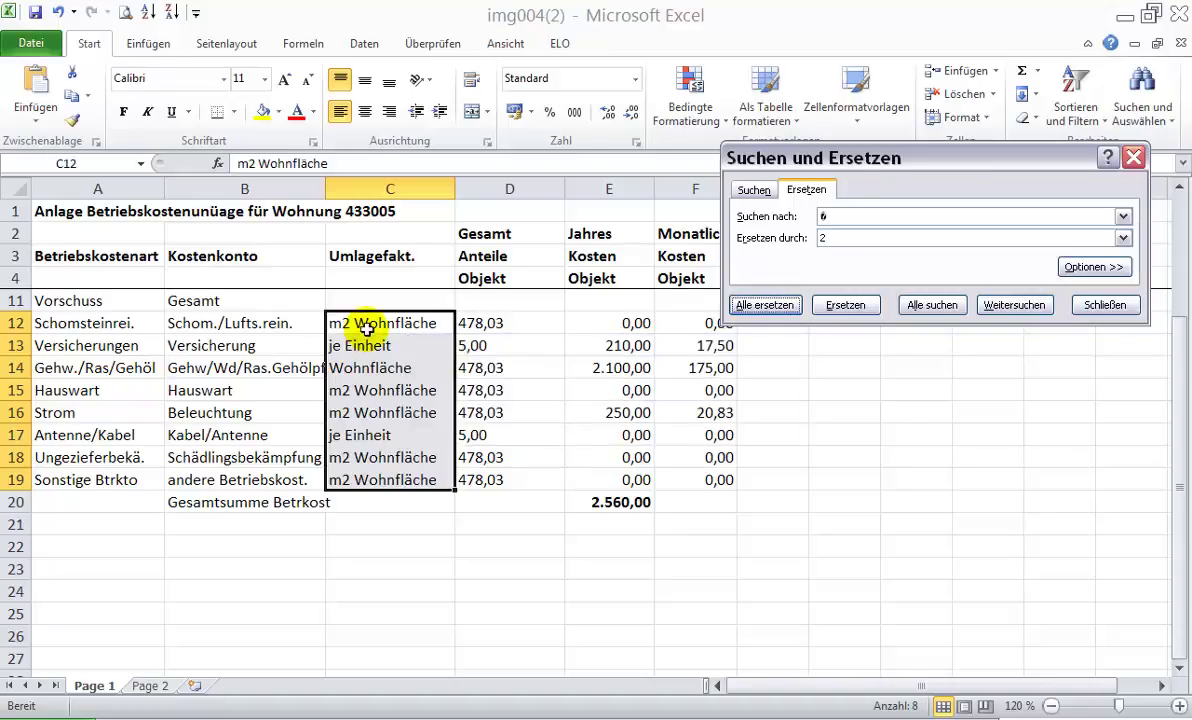
{"action": "left_click", "coordinate": [609, 525]}
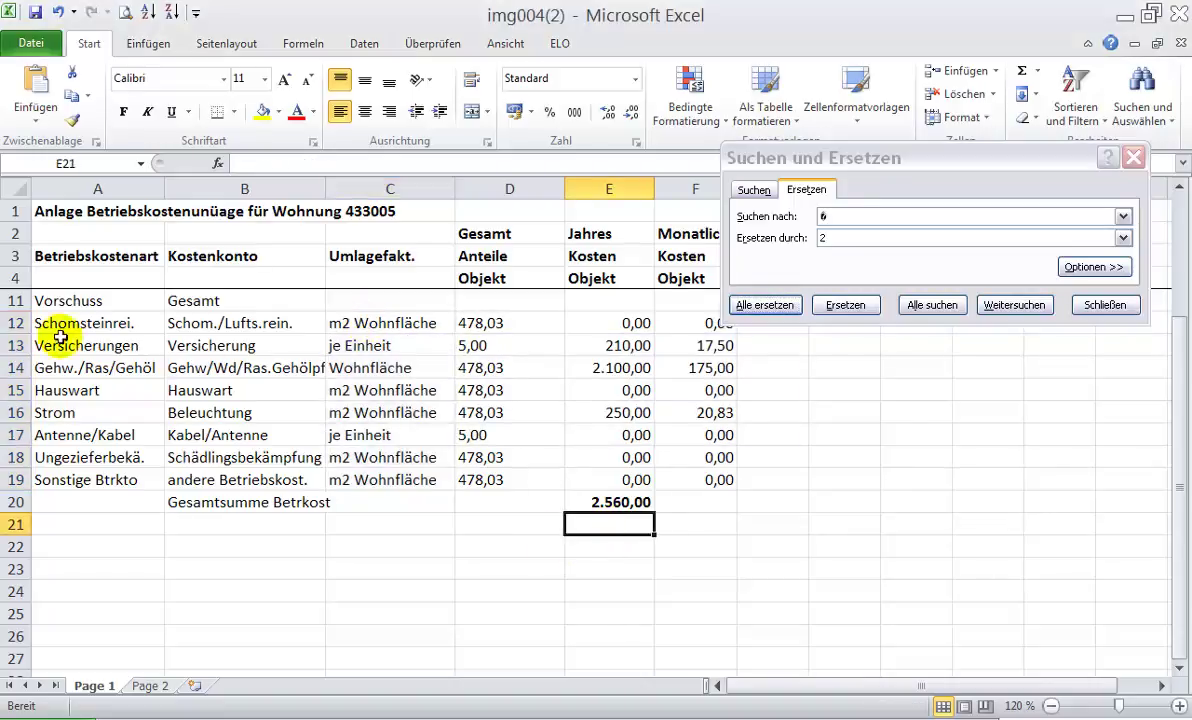